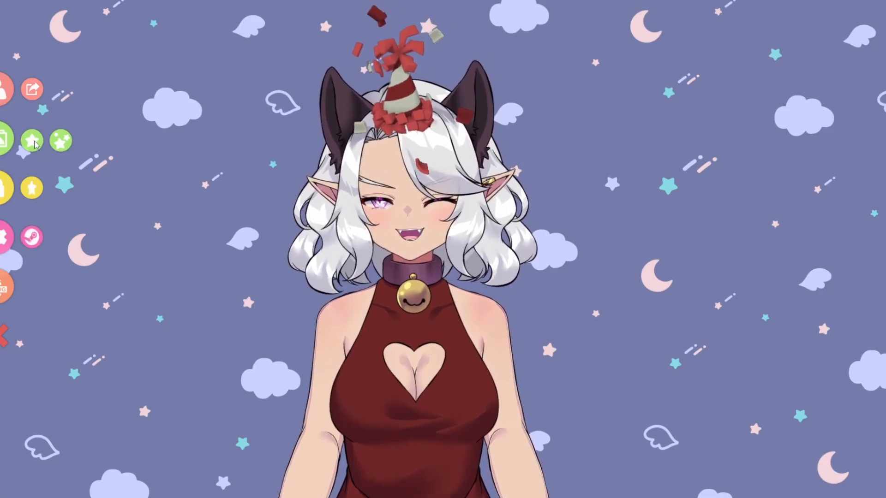
Load the All_I_need_is_salmon cap as an item pinned to the Live2D model and place it on the avatar's head.
{"action": "scroll", "coordinate": [346, 240], "scroll_direction": "down", "scroll_amount": 1}
{"action": "left_click", "coordinate": [350, 257]}
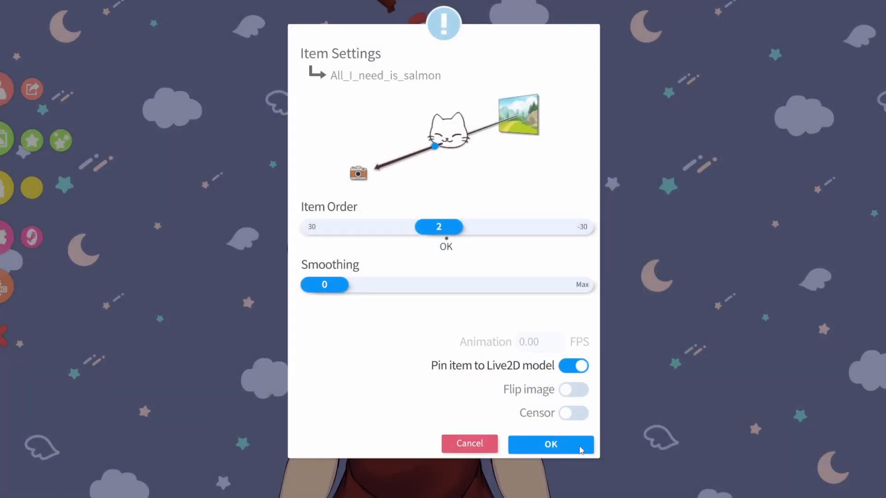
{"action": "left_click", "coordinate": [551, 447]}
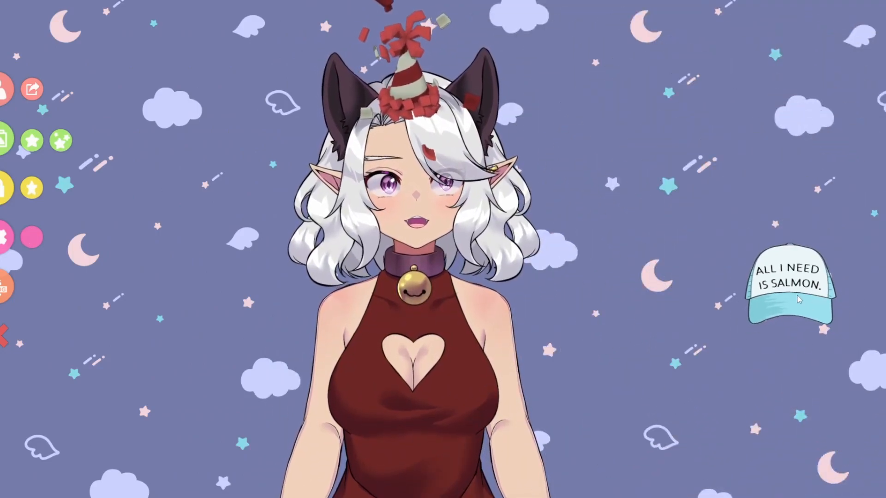
{"action": "left_click_drag", "start_coordinate": [779, 281], "coordinate": [418, 98]}
{"action": "scroll", "coordinate": [417, 98], "scroll_direction": "up", "scroll_amount": 5}
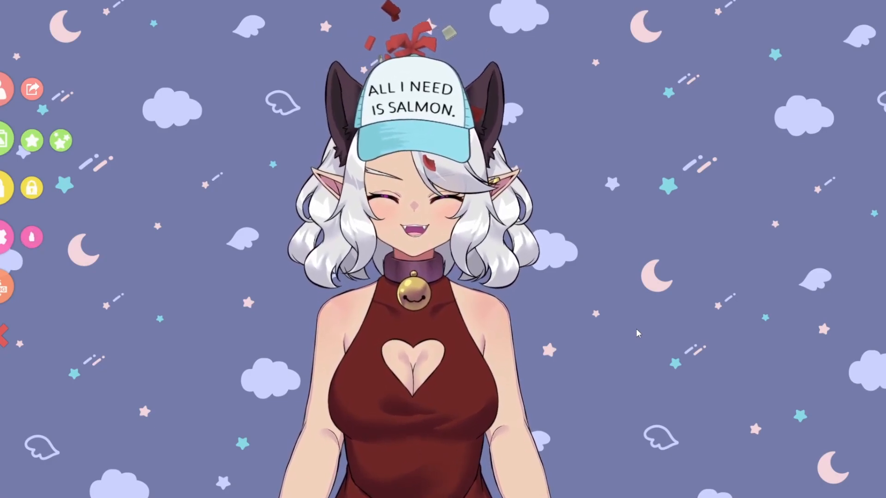
{"action": "left_click", "coordinate": [58, 147]}
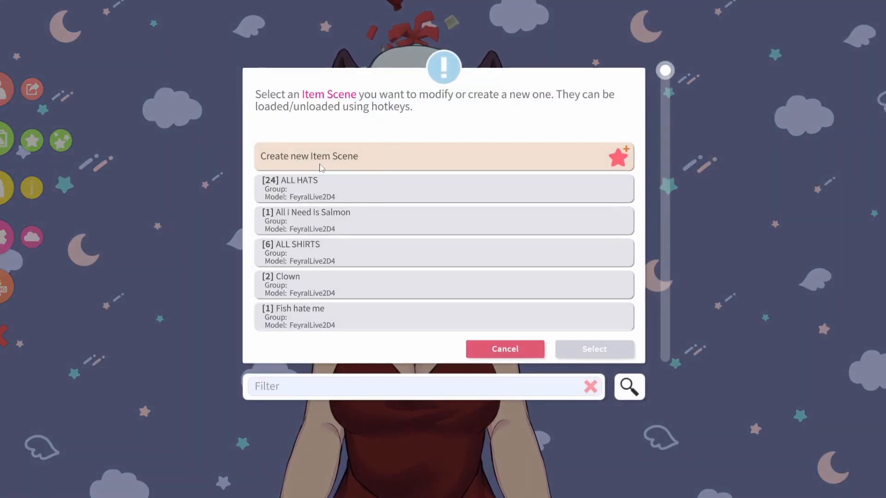
{"action": "left_click", "coordinate": [321, 166]}
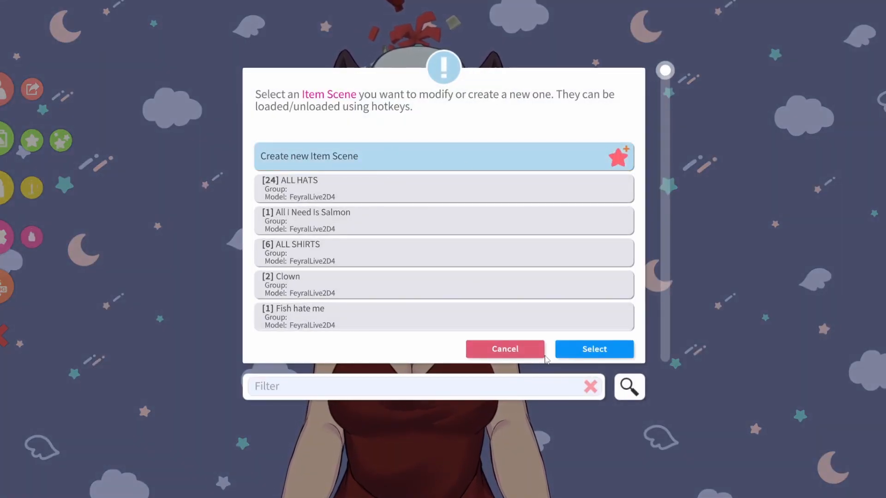
{"action": "left_click", "coordinate": [505, 351]}
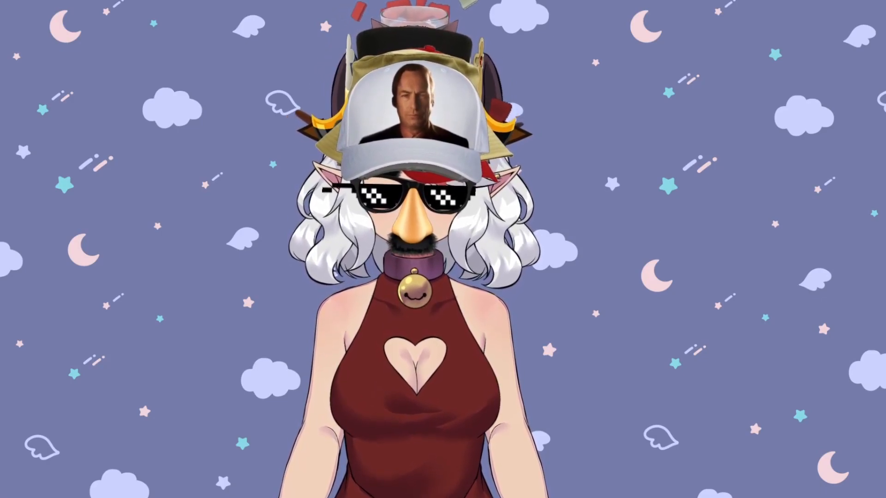
Add a new hotkey and set its action to Toggle Item Scene.
{"action": "double_click", "coordinate": [759, 269]}
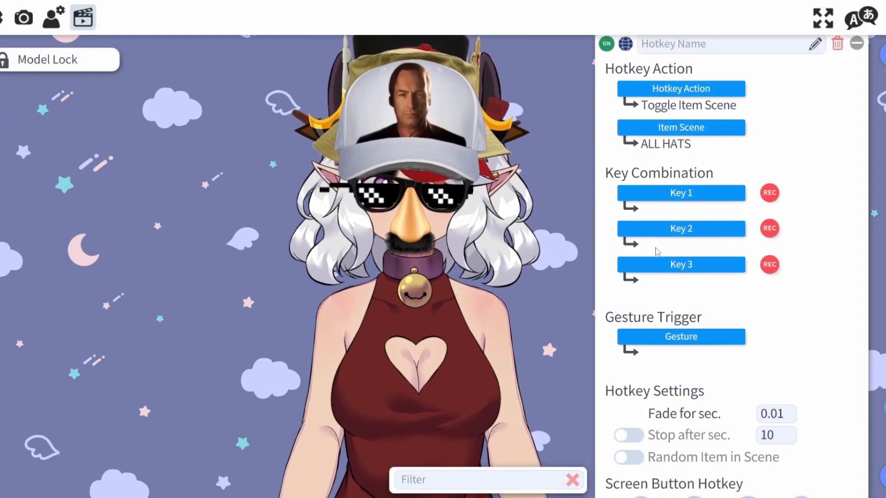
{"action": "scroll", "coordinate": [765, 249], "scroll_direction": "down", "scroll_amount": 15}
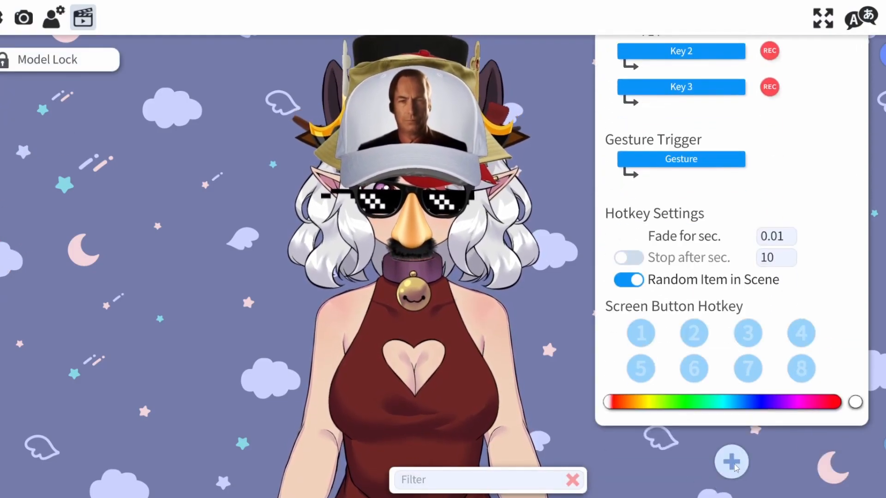
{"action": "left_click", "coordinate": [734, 463]}
{"action": "scroll", "coordinate": [737, 415], "scroll_direction": "down", "scroll_amount": 3}
{"action": "scroll", "coordinate": [722, 326], "scroll_direction": "down", "scroll_amount": 3}
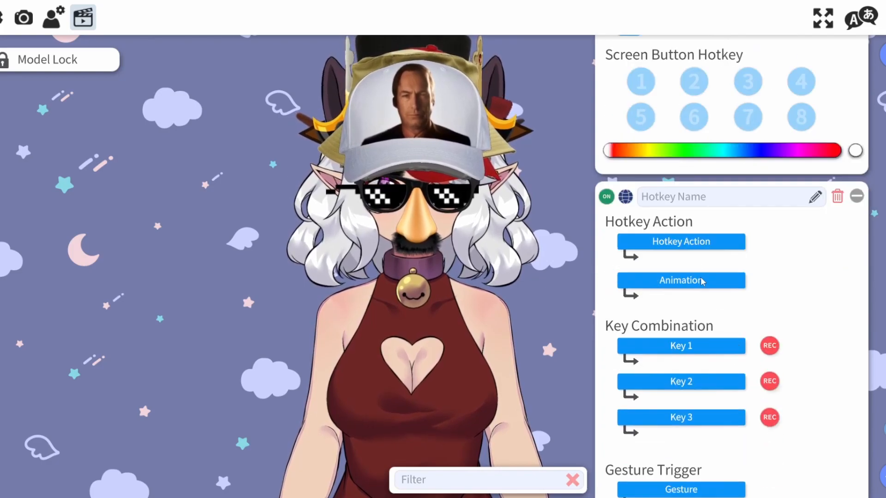
{"action": "left_click", "coordinate": [695, 240]}
{"action": "left_click_drag", "start_coordinate": [670, 73], "coordinate": [680, 364]}
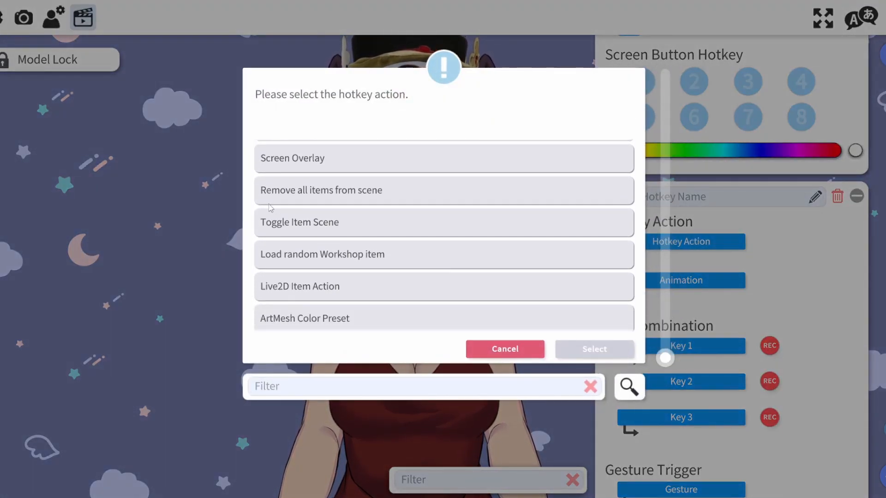
{"action": "double_click", "coordinate": [317, 222]}
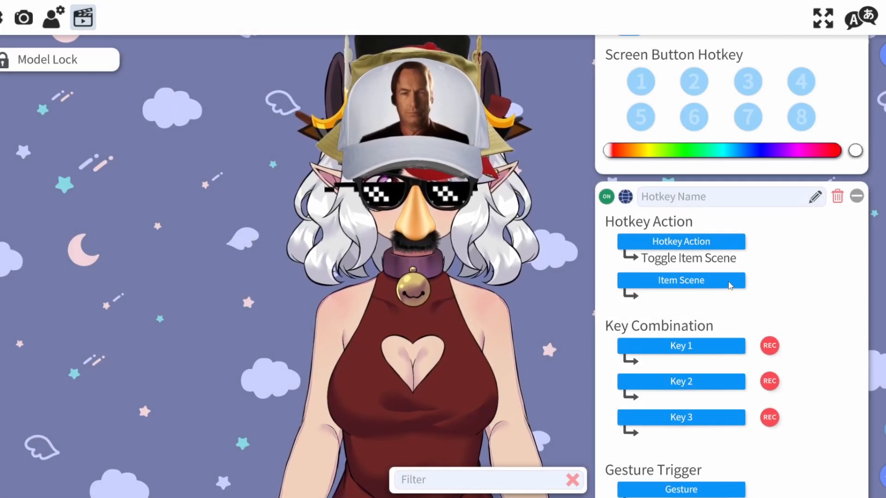
Assign the ALL HATS item scene to the new hotkey and enable Random Item in Scene.
{"action": "left_click", "coordinate": [730, 284]}
{"action": "double_click", "coordinate": [291, 191]}
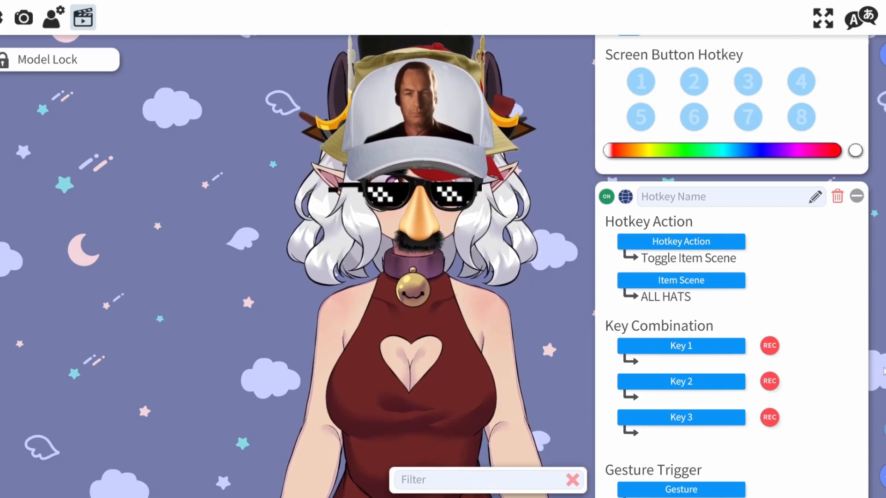
{"action": "scroll", "coordinate": [628, 338], "scroll_direction": "down", "scroll_amount": 6}
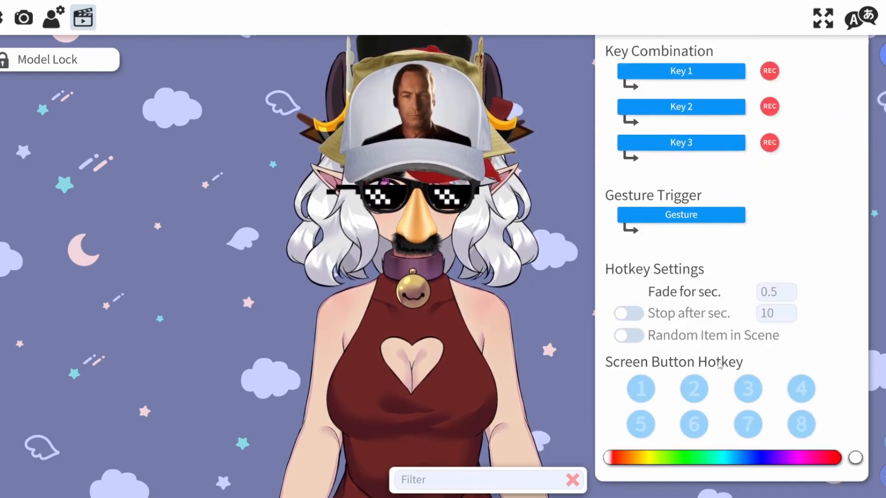
{"action": "left_click", "coordinate": [629, 337]}
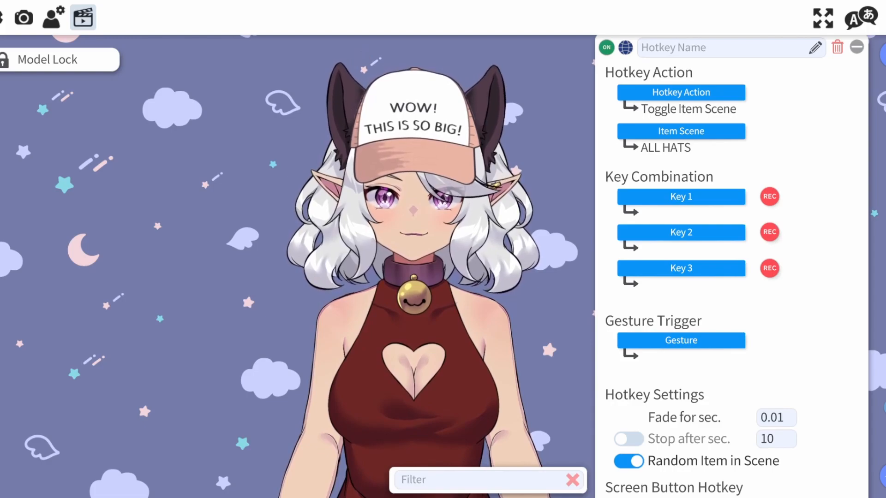
Set the fade time of the ALL HATS hotkey to .5 seconds.
{"action": "left_click", "coordinate": [775, 420]}
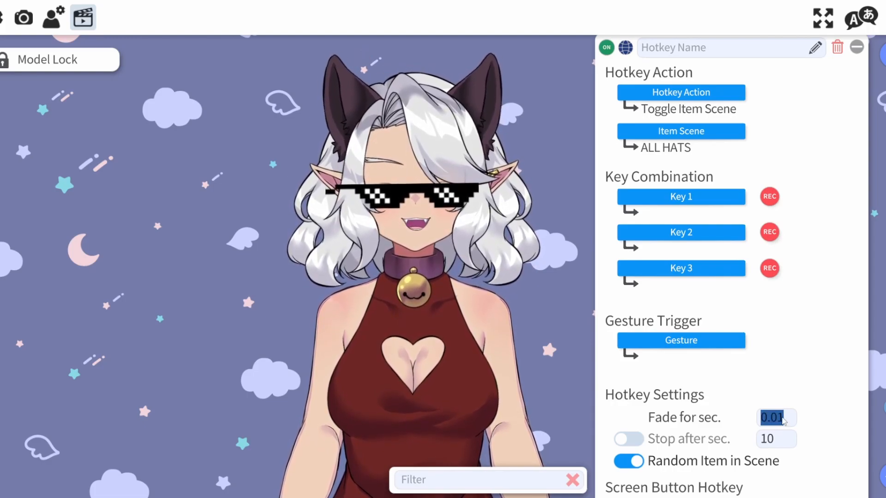
{"action": "type", "text": "0.5.05"}
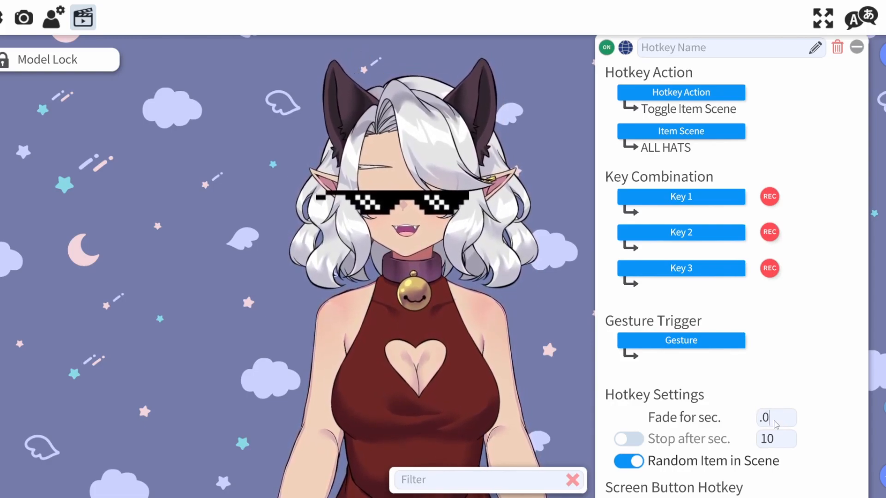
{"action": "key", "text": "BackSpace"}
{"action": "key", "text": "BackSpace"}
{"action": "type", "text": "5"}
{"action": "key", "text": "Return"}
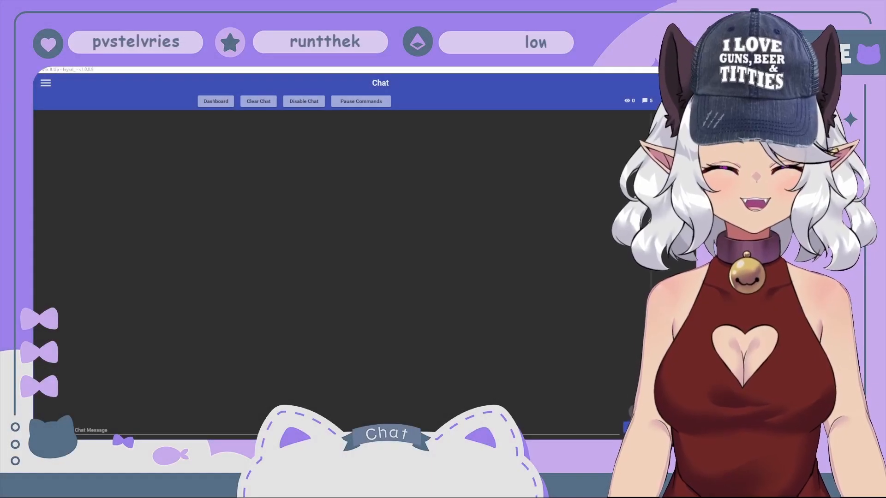
Switch to Mix It Up, open the Twitch Channel Points rewards and try to create a new channel point reward.
{"action": "left_click", "coordinate": [45, 83]}
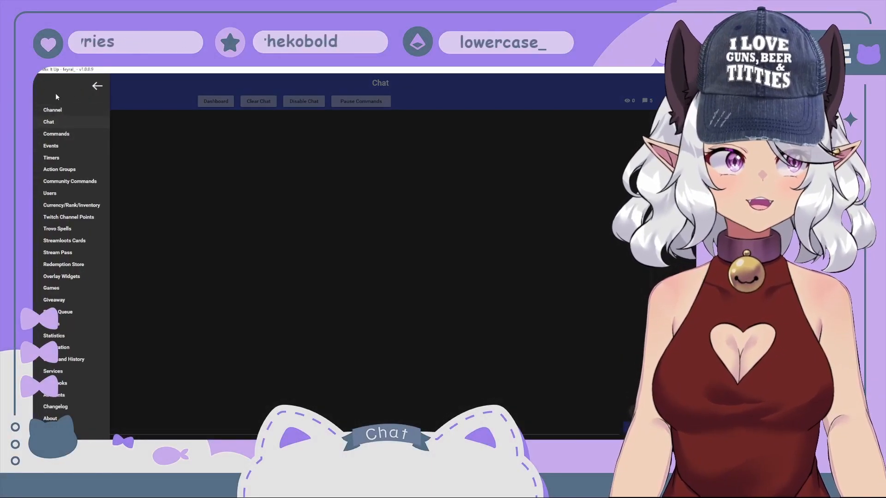
{"action": "left_click", "coordinate": [76, 218]}
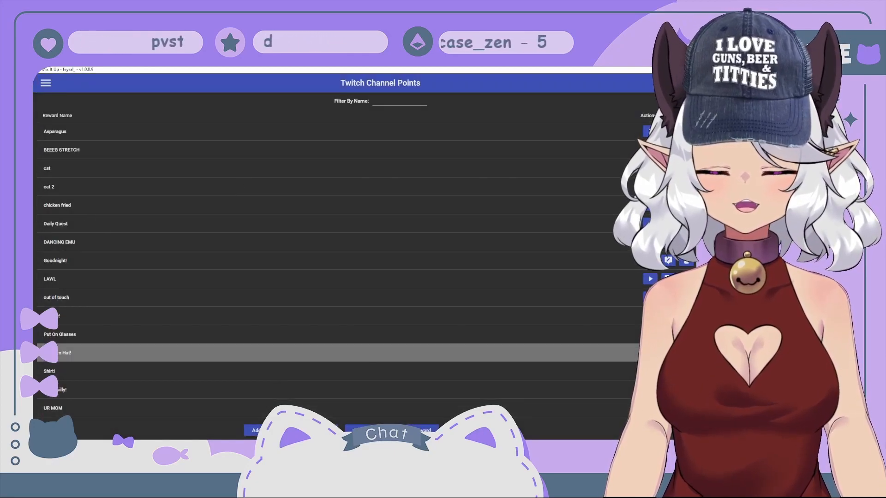
{"action": "left_click", "coordinate": [398, 430]}
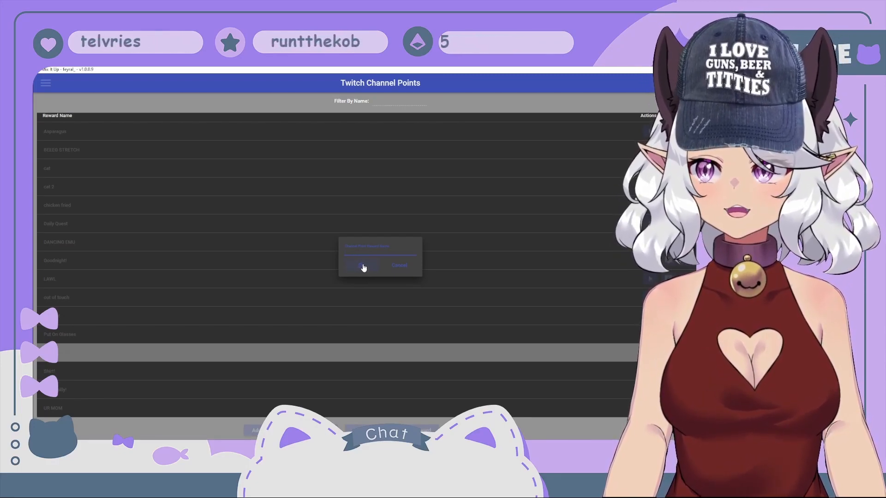
{"action": "left_click", "coordinate": [363, 267]}
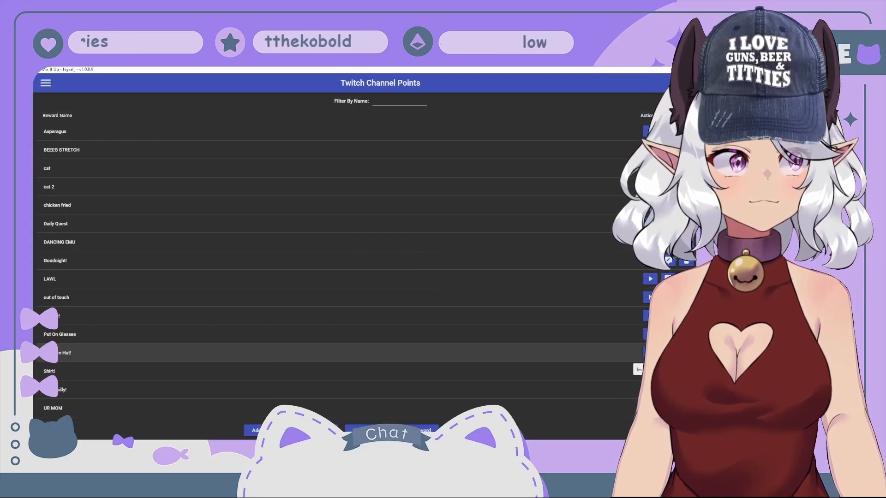
Open the Random Hat! reward's command for editing and expand its VTube Studio action.
{"action": "left_click", "coordinate": [564, 352]}
{"action": "left_click", "coordinate": [668, 353]}
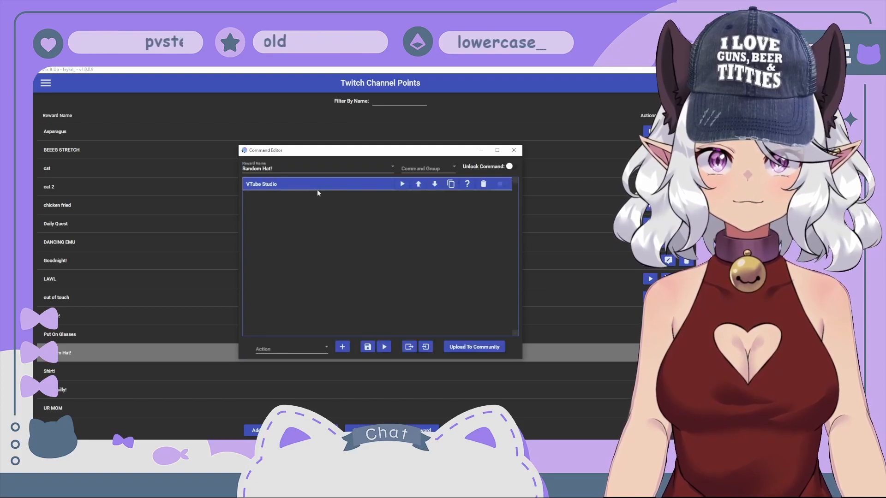
{"action": "left_click", "coordinate": [315, 182]}
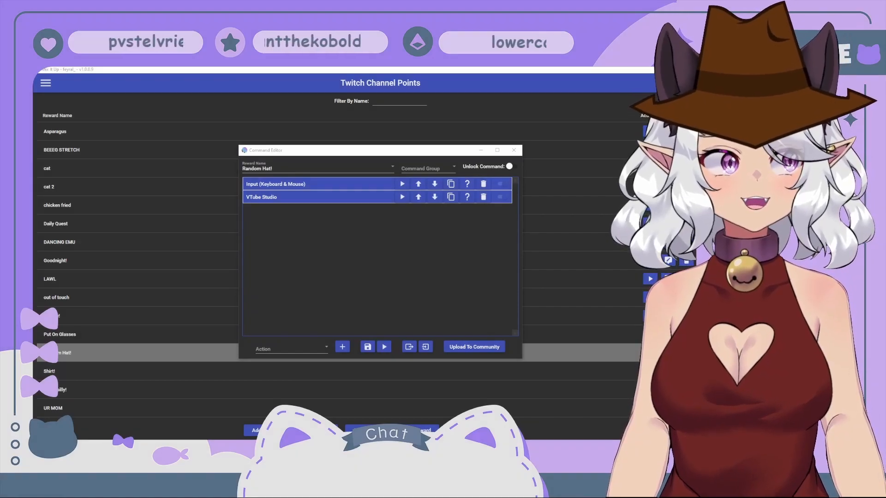
Review the settings of the Input (Keyboard & Mouse) action and save the Random Hat! command.
{"action": "left_click", "coordinate": [357, 184]}
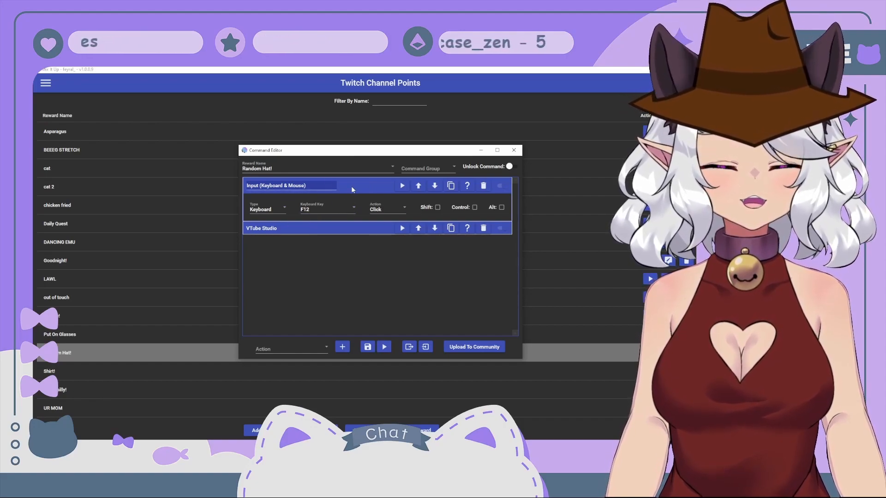
{"action": "left_click", "coordinate": [353, 185]}
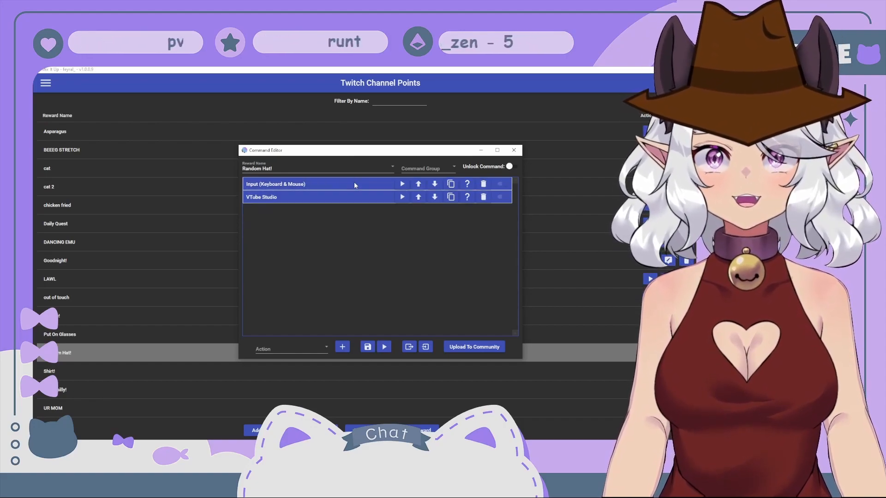
{"action": "left_click", "coordinate": [368, 346]}
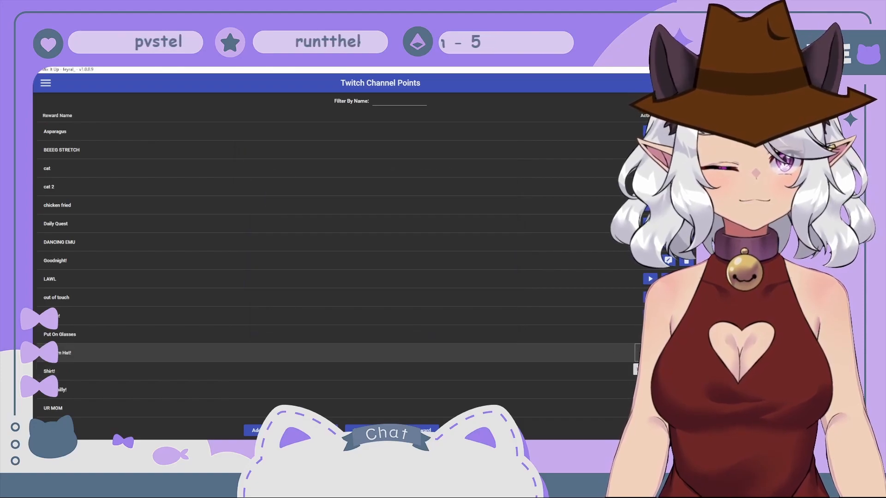